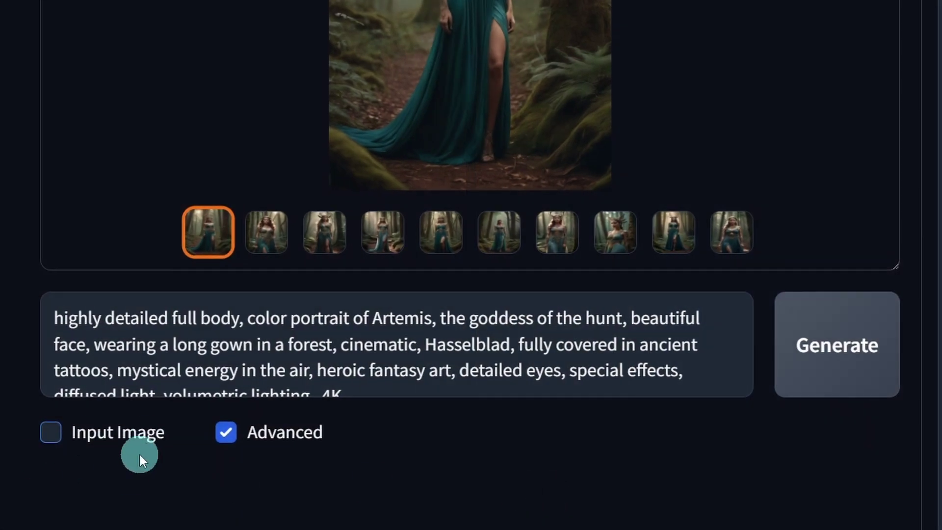
# Tick the Input Image checkbox so the empty Inpaint or Outpaint upload area appears
pyautogui.click(51, 434)
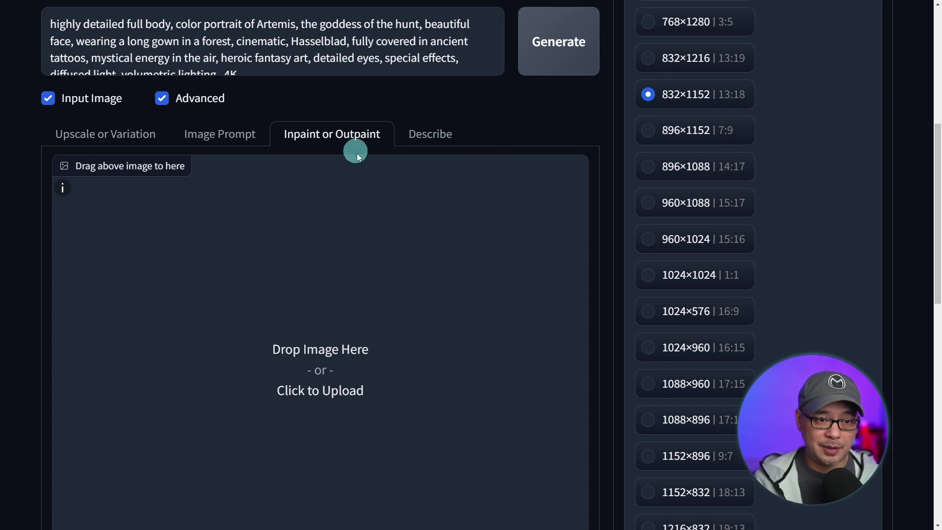
# Drag the Artemis forest portrait from the gallery into the inpaint drop area
pyautogui.scroll(7, 358, 231)
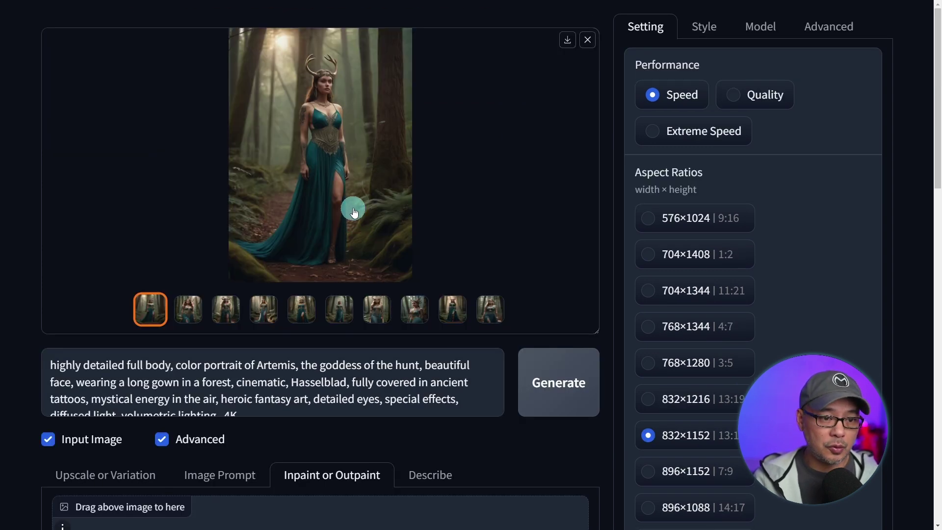
pyautogui.moveTo(354, 212); pyautogui.dragTo(350, 507)
pyautogui.scroll(-8, 385, 422)
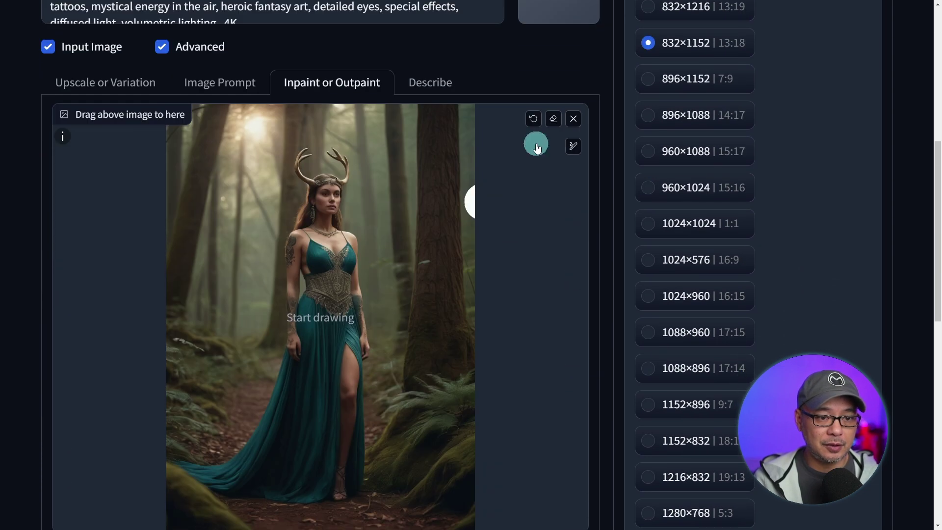
pyautogui.click(537, 147)
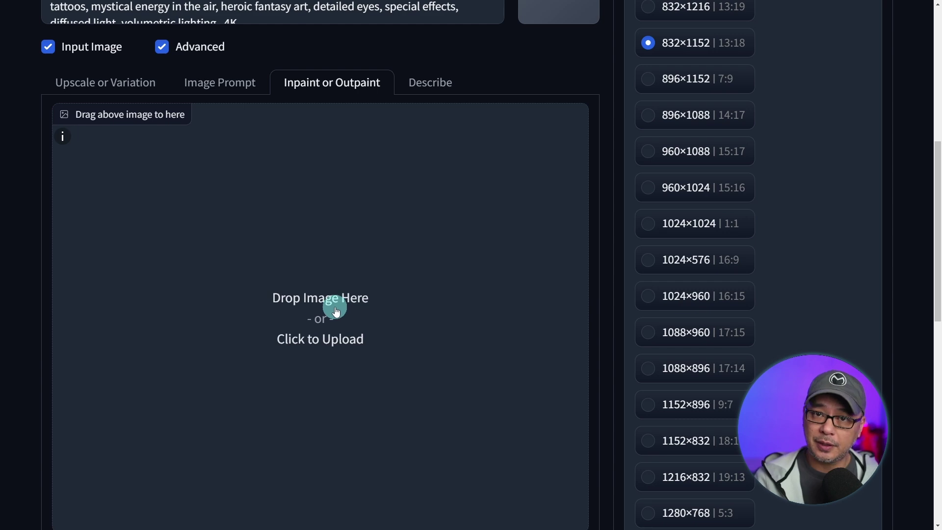
pyautogui.scroll(4, 406, 296)
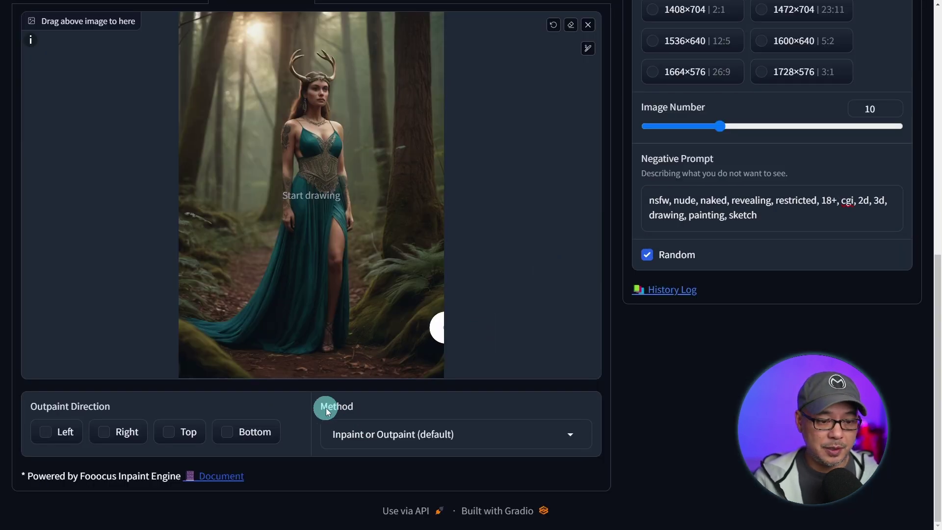
# Choose 'Improve Detail (face, hand, eyes, etc.)' as the inpaint Method
pyautogui.click(425, 431)
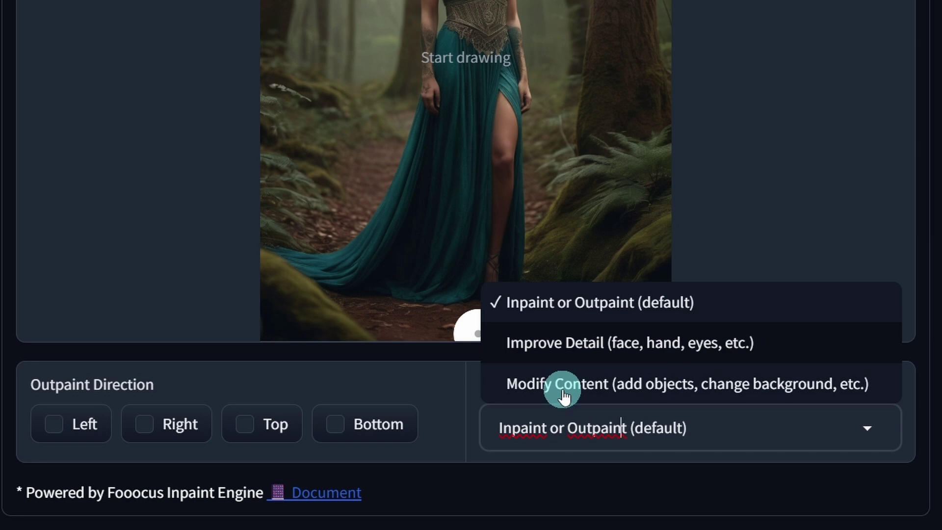
pyautogui.click(564, 342)
pyautogui.click(620, 427)
pyautogui.click(621, 344)
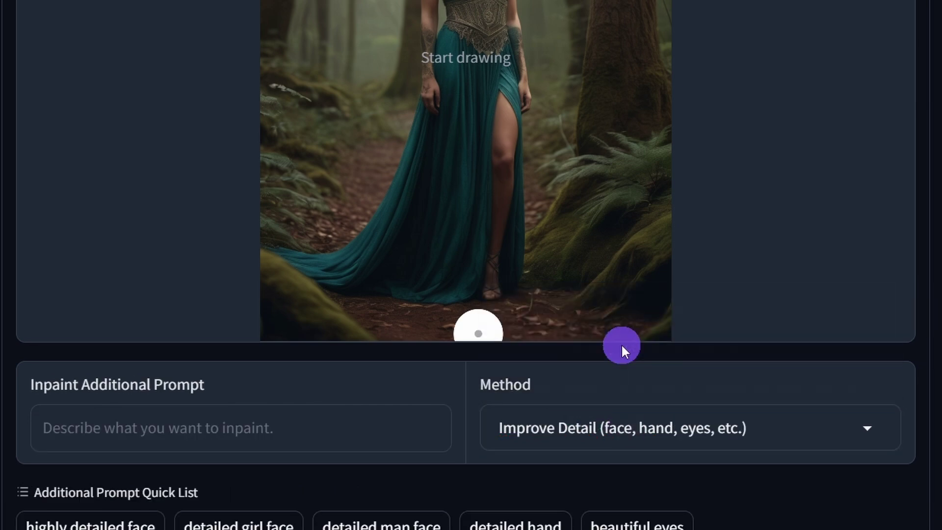
pyautogui.scroll(3, 556, 93)
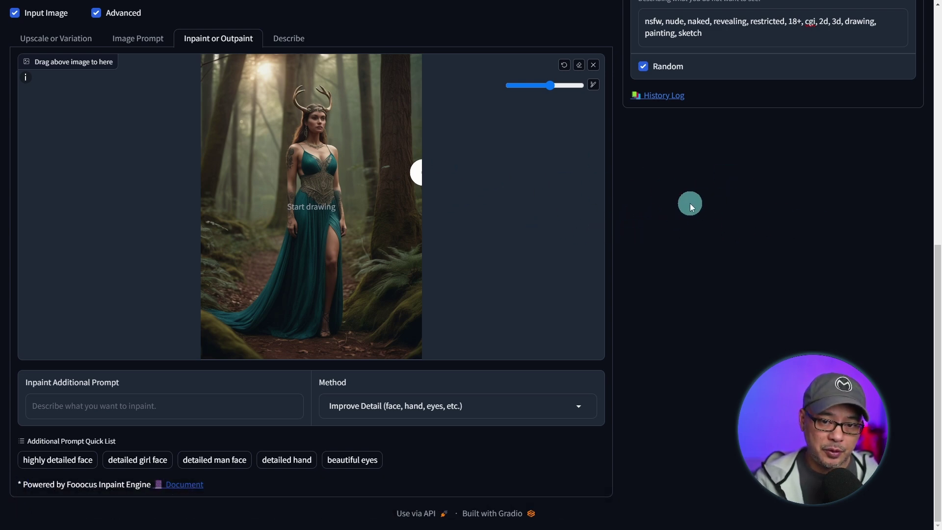
# Paint a trial mask over the head, undo and clear it, then enlarge the brush
pyautogui.keyDown('ctrl'); pyautogui.scroll(6, 713, 205); pyautogui.keyUp('ctrl')
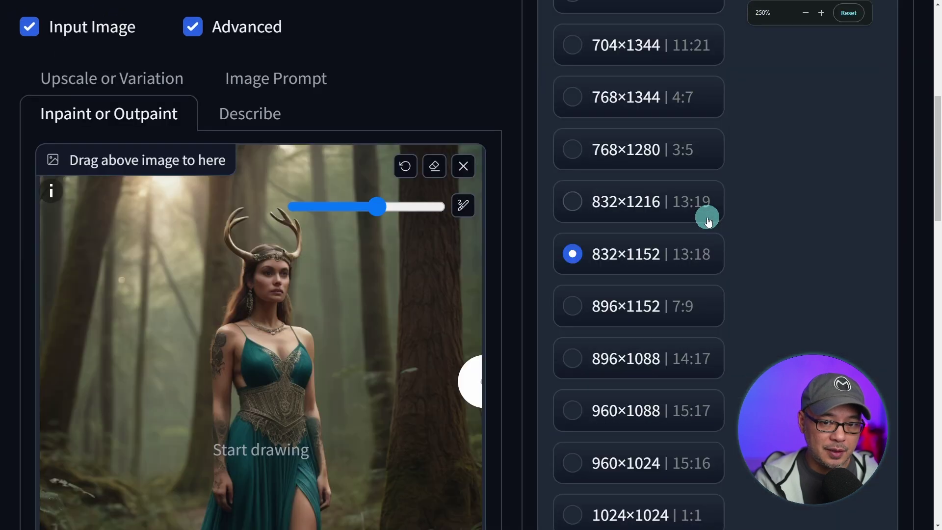
pyautogui.keyDown('ctrl'); pyautogui.scroll(1, 749, 145); pyautogui.keyUp('ctrl')
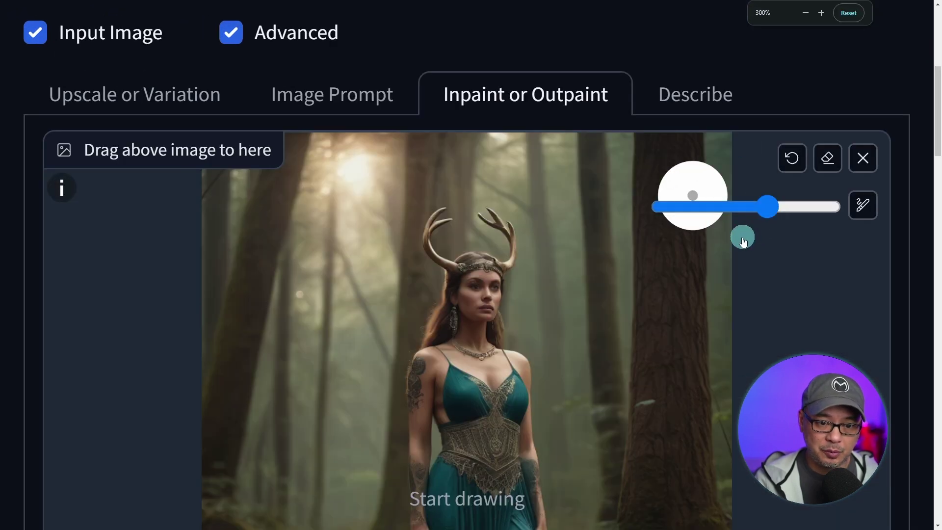
pyautogui.scroll(-1, 612, 239)
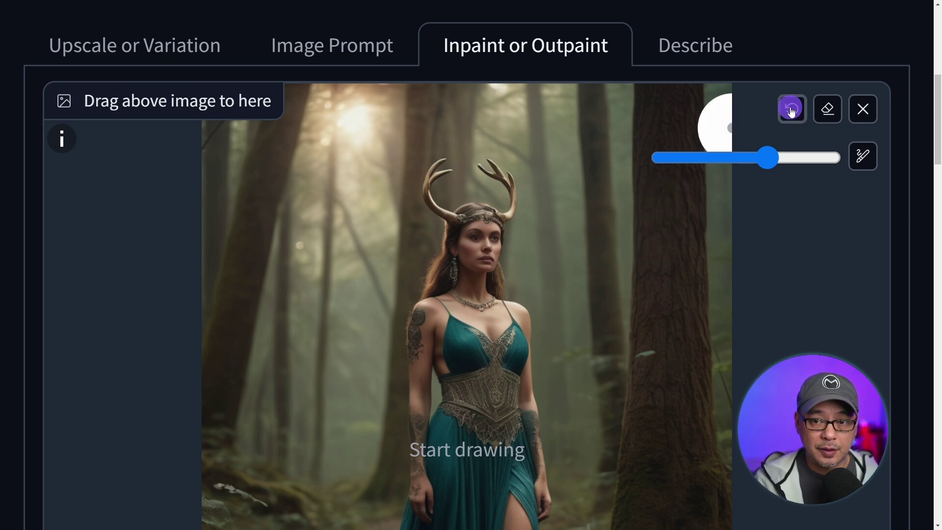
pyautogui.moveTo(481, 215)
pyautogui.mouseDown()
pyautogui.moveTo(417, 274)
pyautogui.moveTo(540, 237)
pyautogui.mouseUp()
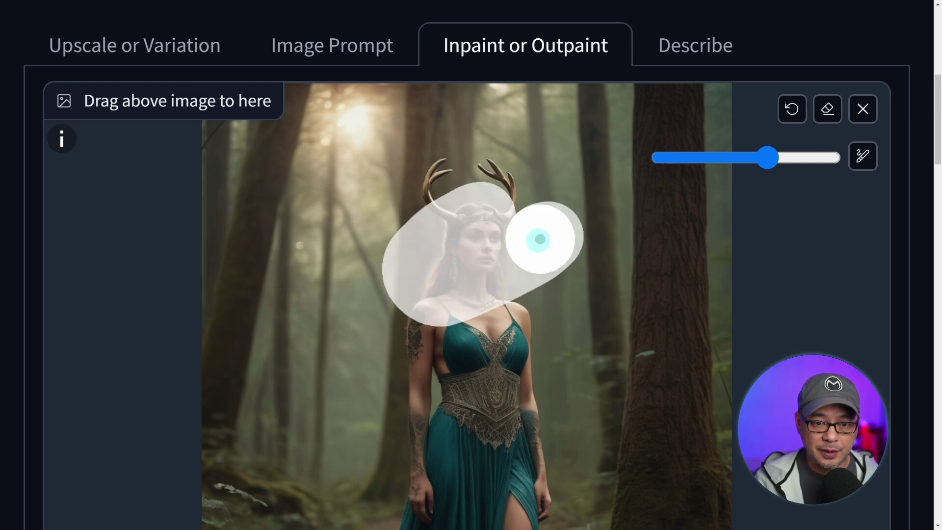
pyautogui.click(794, 109)
pyautogui.click(826, 125)
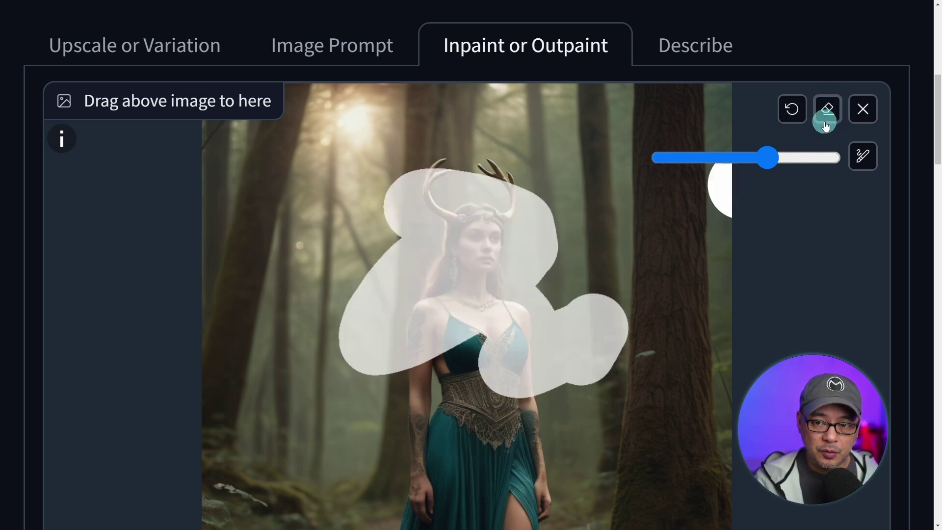
pyautogui.click(831, 119)
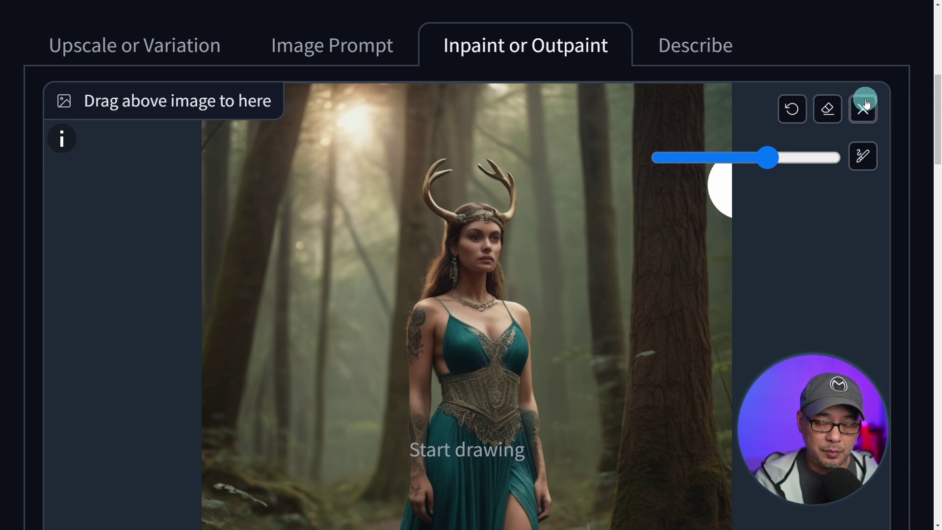
pyautogui.moveTo(768, 158)
pyautogui.mouseDown()
pyautogui.moveTo(684, 162)
pyautogui.moveTo(816, 165)
pyautogui.moveTo(752, 163)
pyautogui.moveTo(795, 163)
pyautogui.mouseUp()
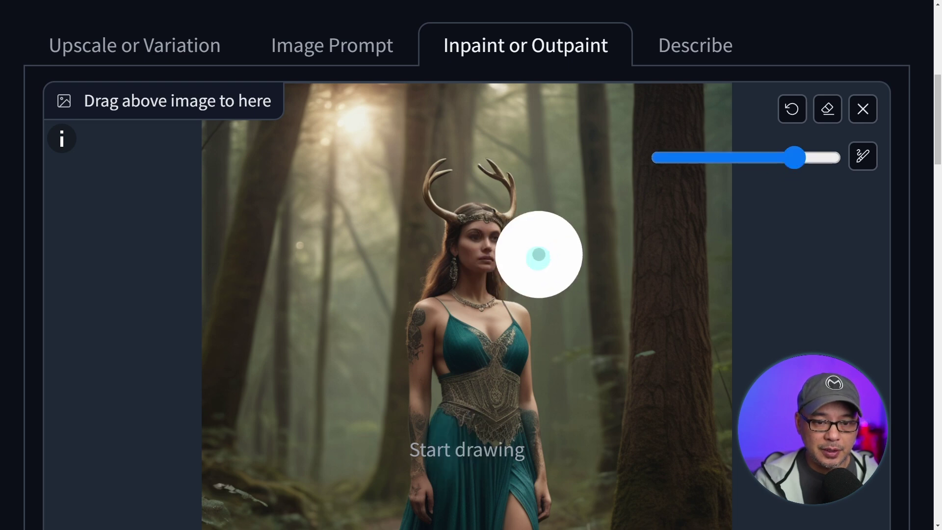
# Shrink the brush and paint a mask covering only the woman's face
pyautogui.scroll(-1, 539, 255)
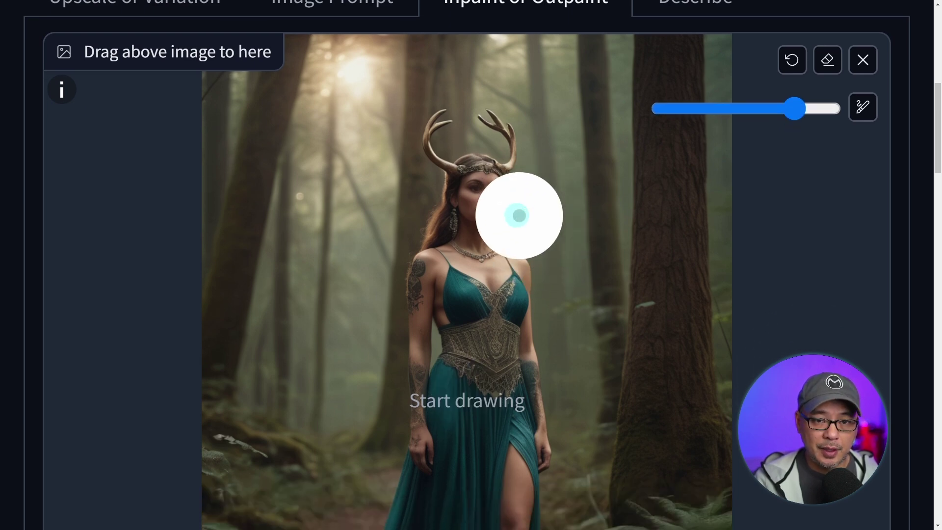
pyautogui.scroll(-1, 513, 213)
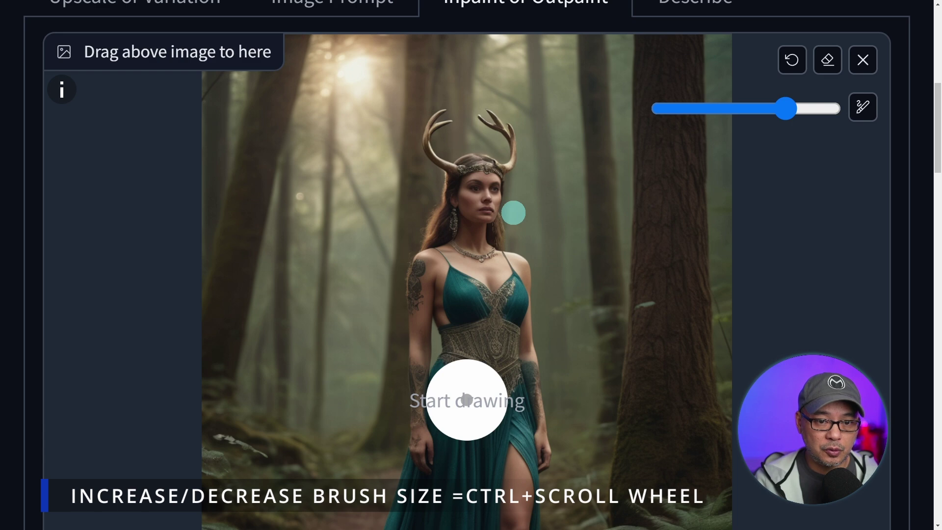
pyautogui.scroll(-5, 513, 213)
pyautogui.scroll(6, 514, 213)
pyautogui.scroll(-2, 515, 216)
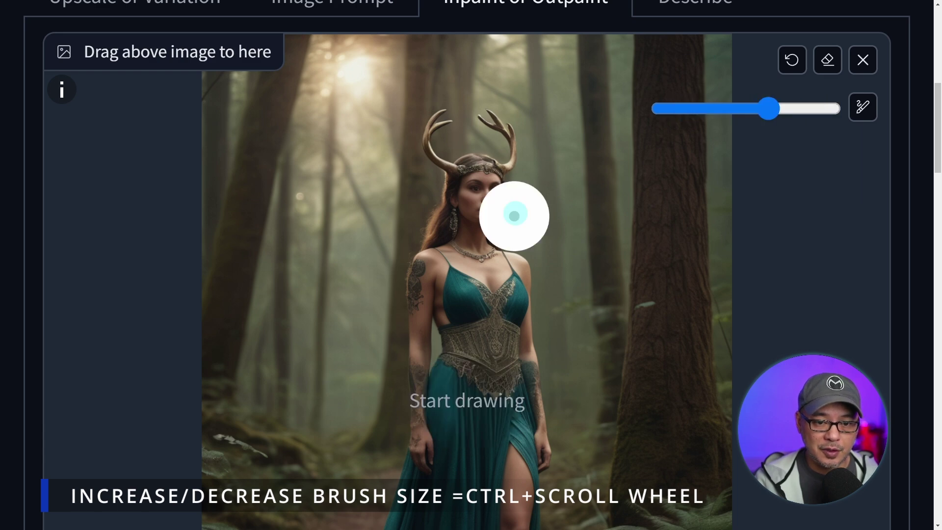
pyautogui.scroll(-3, 515, 216)
pyautogui.scroll(2, 515, 213)
pyautogui.scroll(-3, 515, 214)
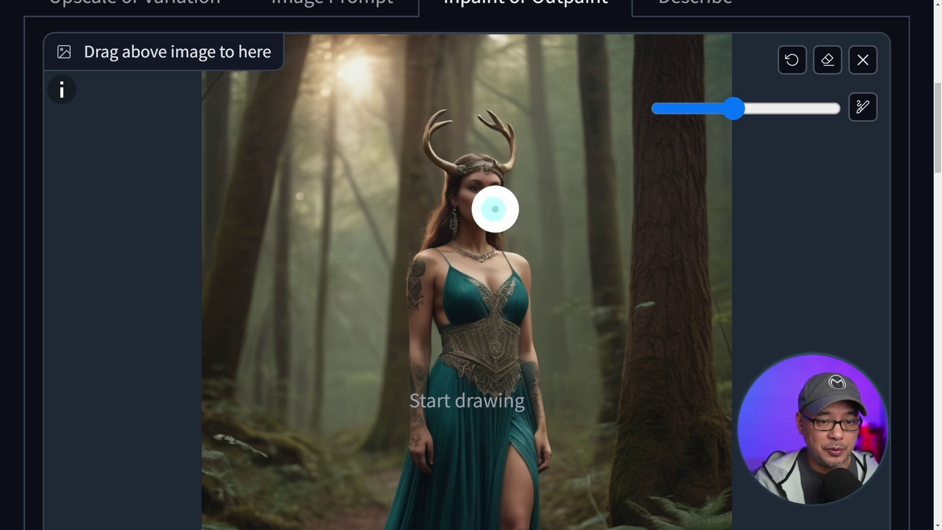
pyautogui.moveTo(477, 173)
pyautogui.mouseDown()
pyautogui.moveTo(476, 203)
pyautogui.moveTo(486, 178)
pyautogui.moveTo(473, 174)
pyautogui.moveTo(489, 217)
pyautogui.moveTo(478, 219)
pyautogui.moveTo(466, 189)
pyautogui.mouseUp()
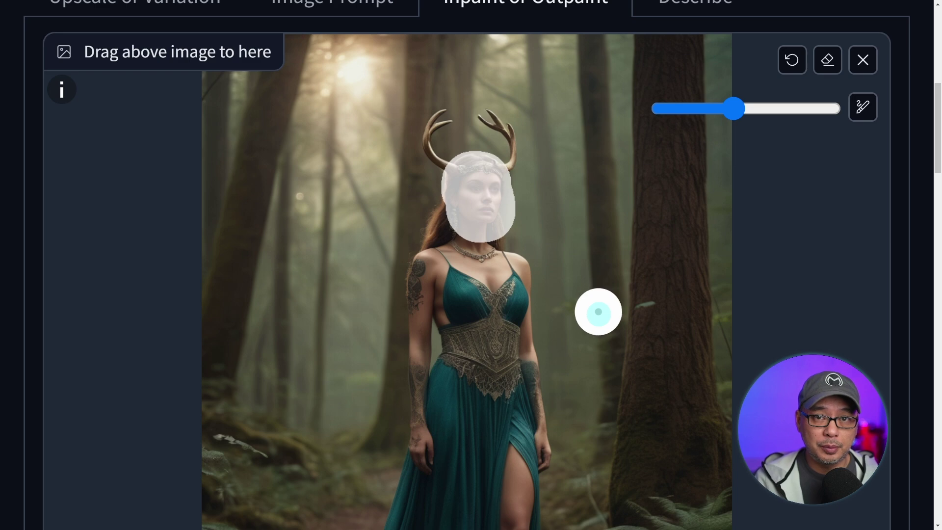
# Fill the Inpaint Additional Prompt with 'detailed girl face' from the quick list
pyautogui.scroll(-10, 479, 274)
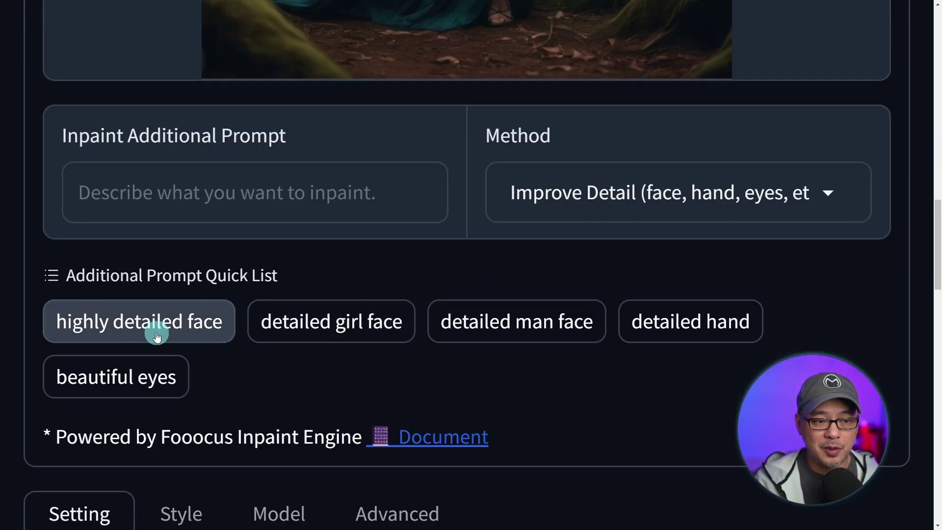
pyautogui.click(354, 332)
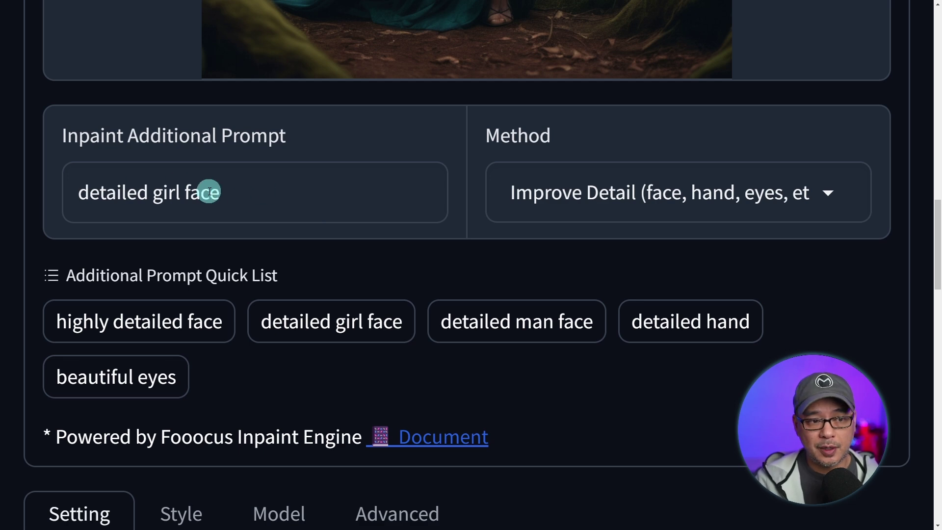
pyautogui.tripleClick(190, 192)
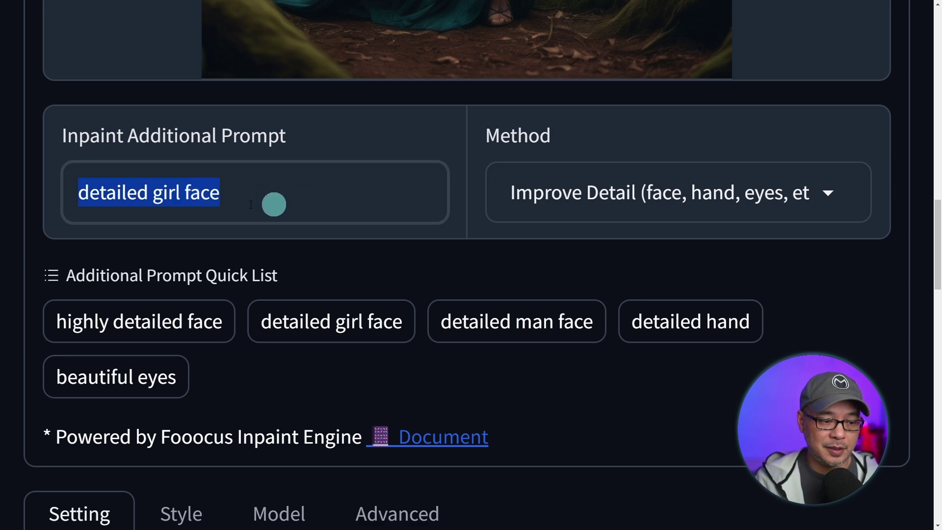
# Generate the face inpainting and open result 2023-12-17_13-47-10_6483.png in the viewer
pyautogui.click(579, 422)
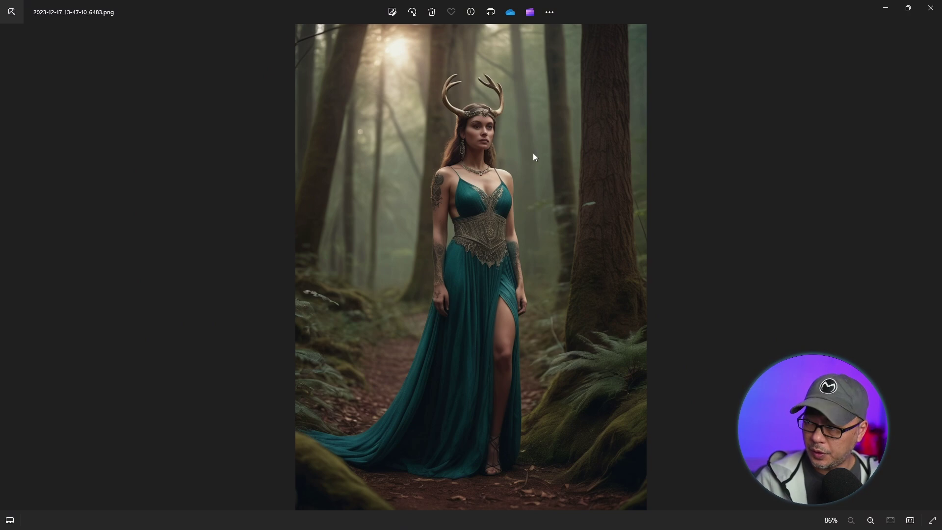
# Zoom and pan the result to inspect the woman's face, then return to Fooocus
pyautogui.scroll(5, 533, 152)
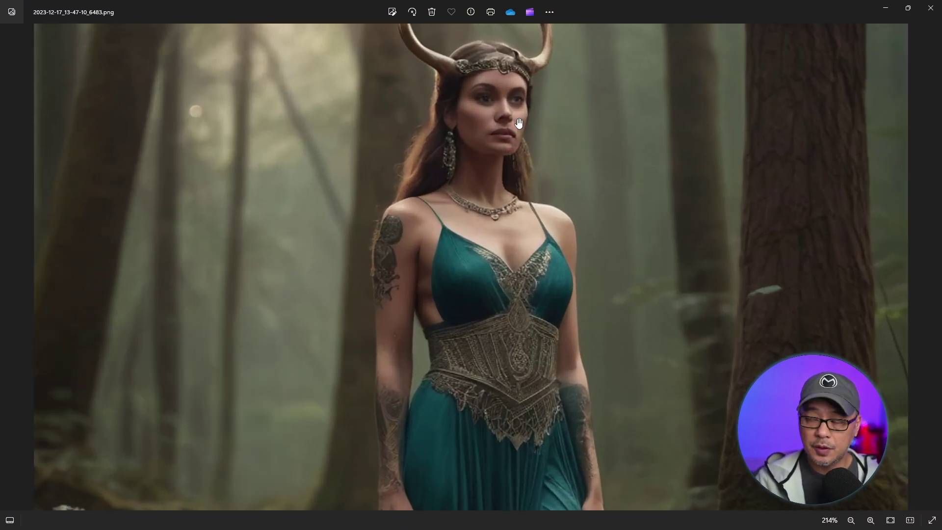
pyautogui.moveTo(512, 154); pyautogui.dragTo(512, 198)
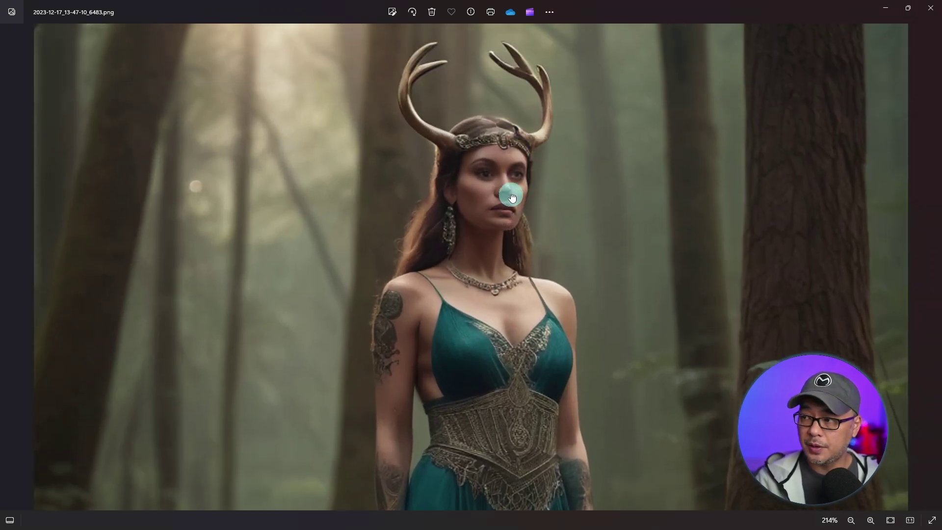
pyautogui.scroll(5, 517, 176)
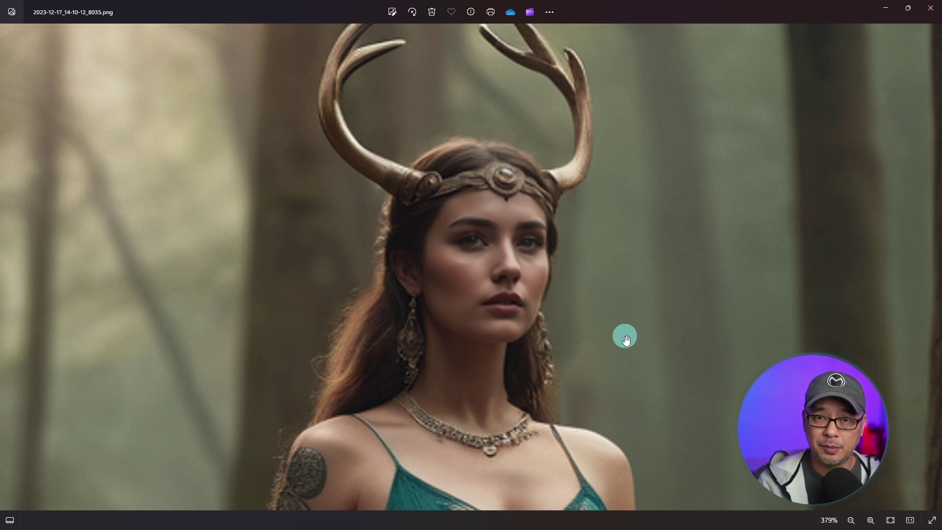
pyautogui.scroll(-5, 625, 338)
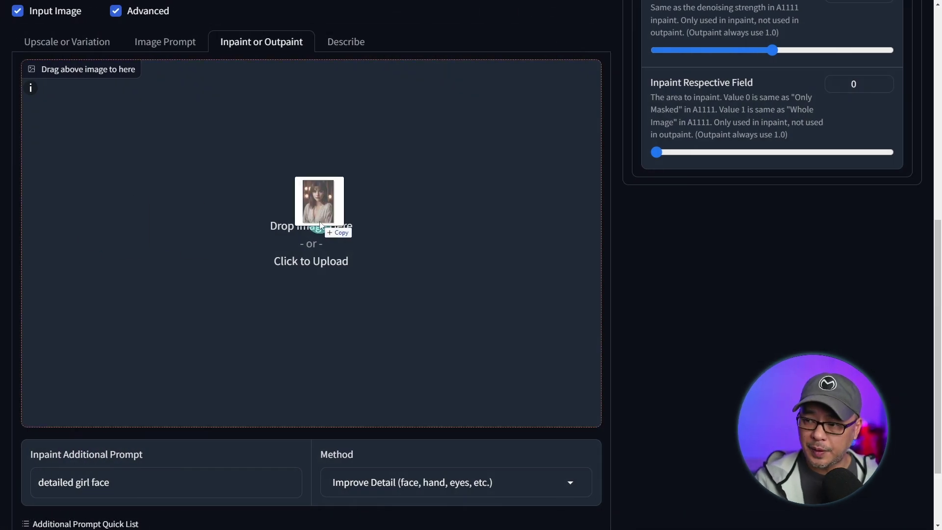
# Load the bangs portrait and set Method to Inpaint or Outpaint (default)
pyautogui.moveTo(320, 225); pyautogui.dragTo(320, 226)
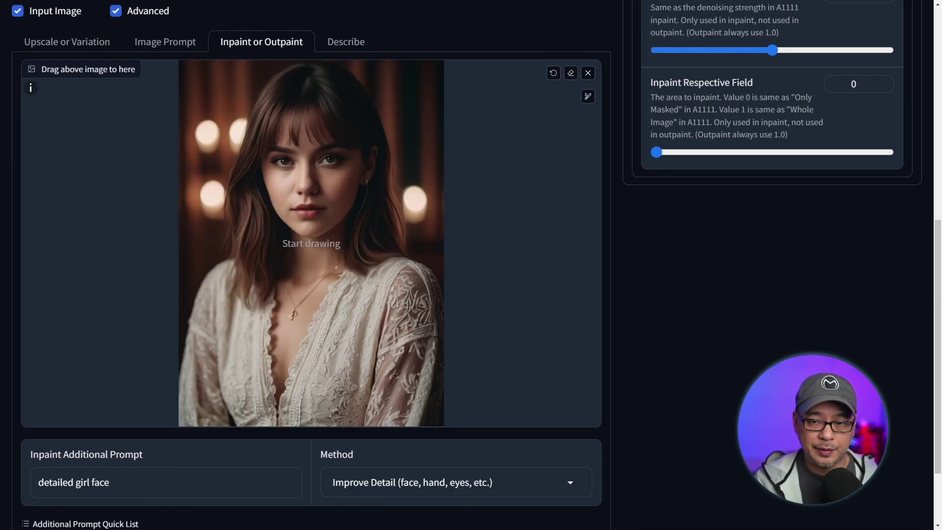
pyautogui.scroll(-2, 435, 452)
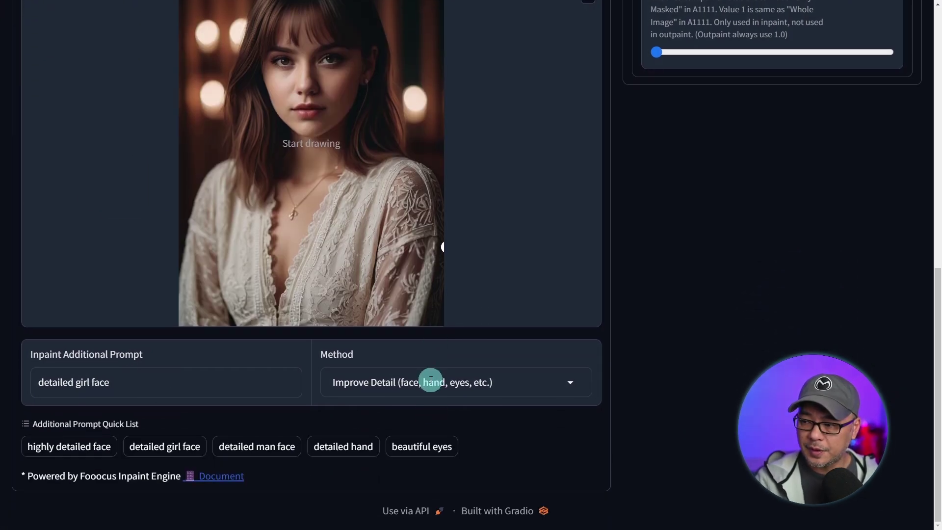
pyautogui.click(428, 382)
pyautogui.click(385, 302)
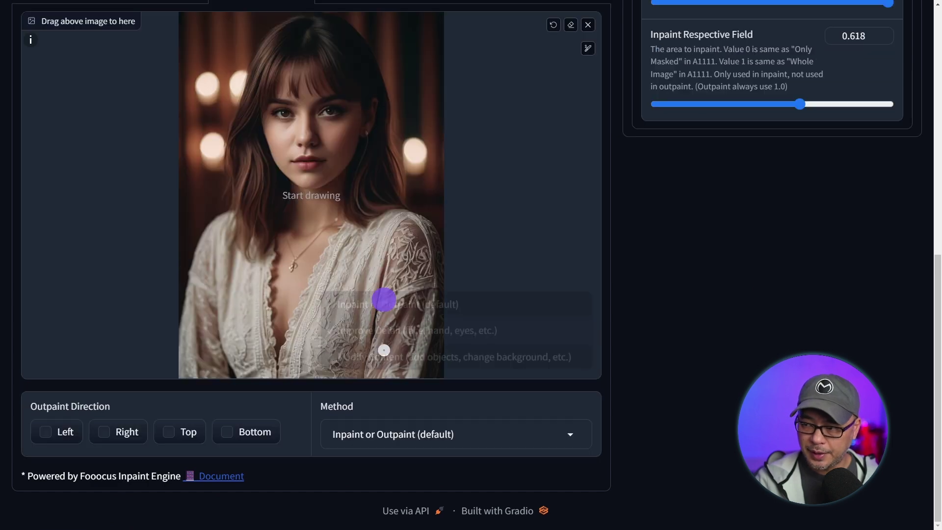
# Select the 'blue and purple hair' prompt and brush a mask over her hair
pyautogui.scroll(5, 255, 362)
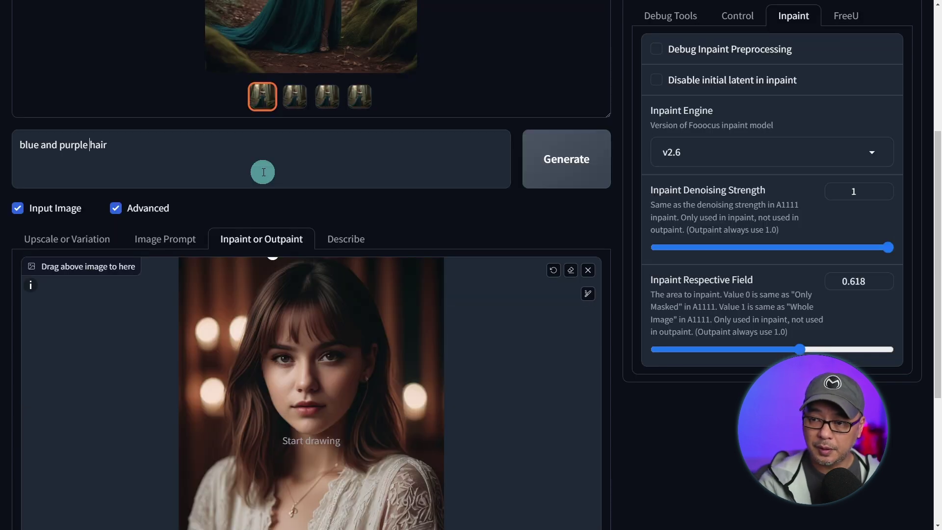
pyautogui.doubleClick(106, 152)
pyautogui.tripleClick(105, 152)
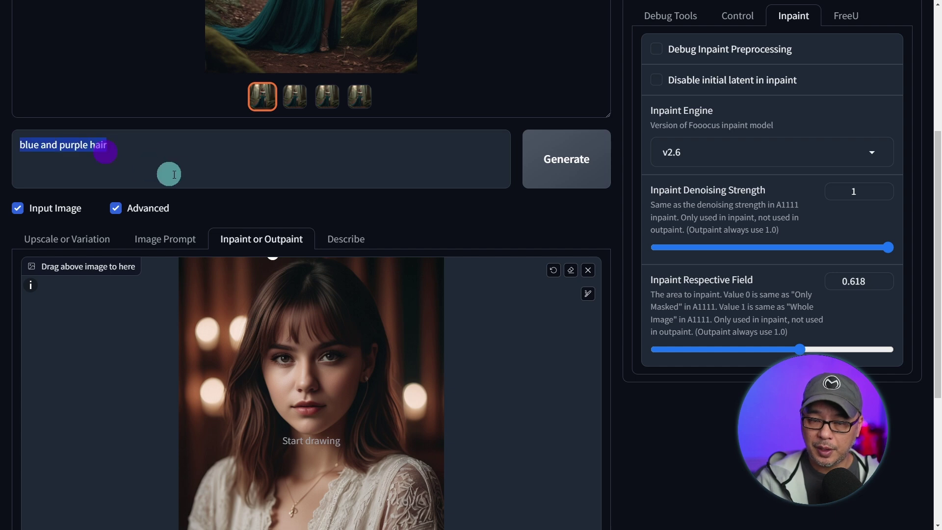
pyautogui.scroll(-3, 191, 164)
pyautogui.moveTo(302, 179)
pyautogui.mouseDown()
pyautogui.moveTo(248, 213)
pyautogui.moveTo(273, 284)
pyautogui.moveTo(261, 341)
pyautogui.moveTo(235, 318)
pyautogui.moveTo(250, 179)
pyautogui.moveTo(376, 225)
pyautogui.moveTo(338, 160)
pyautogui.mouseUp()
pyautogui.scroll(-1, 536, 284)
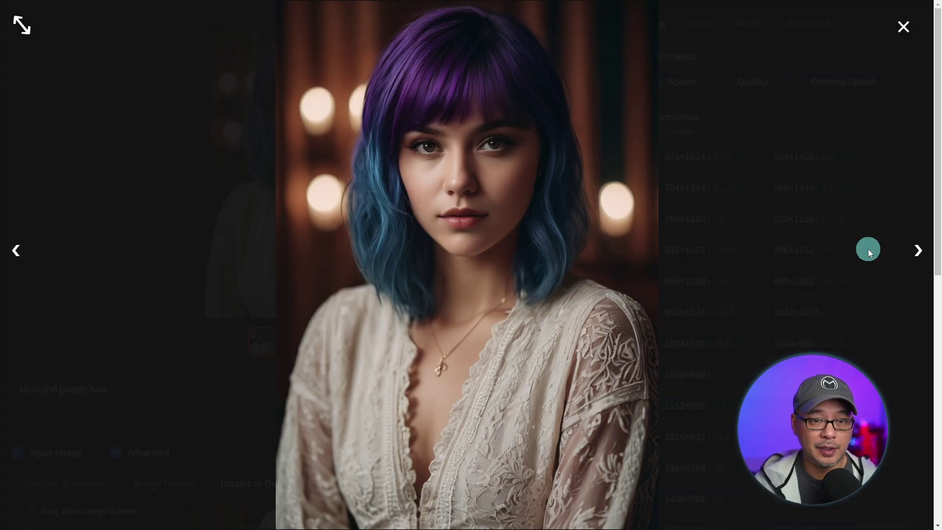
# Step through the recoloured variants, from blue-teal tips to darker blue ends
pyautogui.click(867, 248)
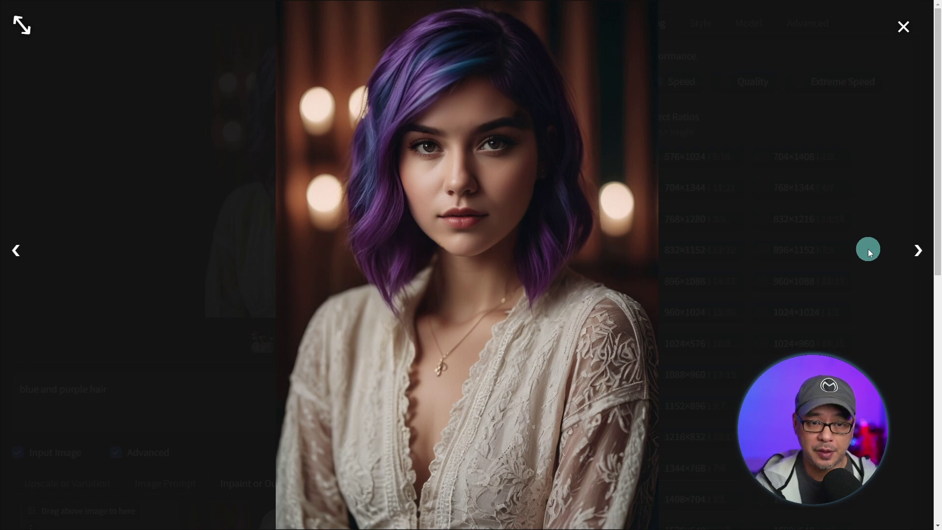
pyautogui.click(868, 249)
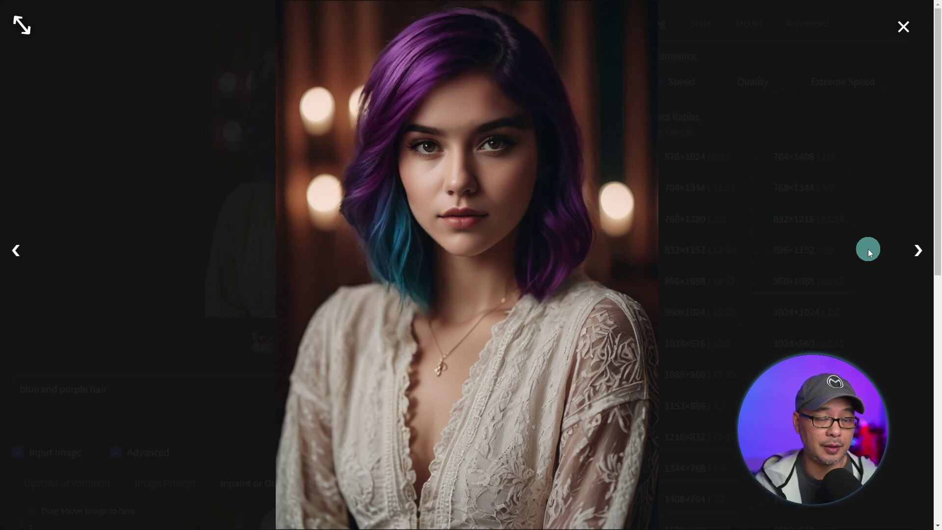
pyautogui.click(867, 249)
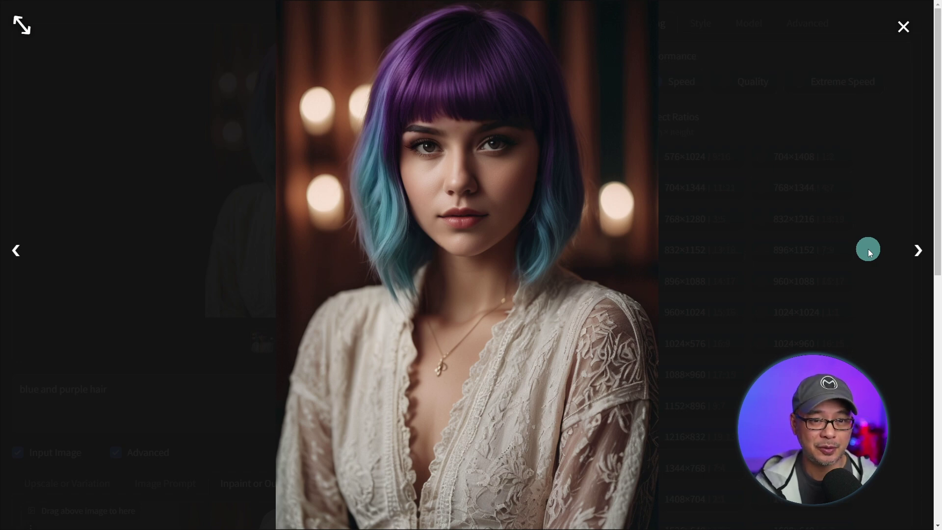
pyautogui.click(868, 249)
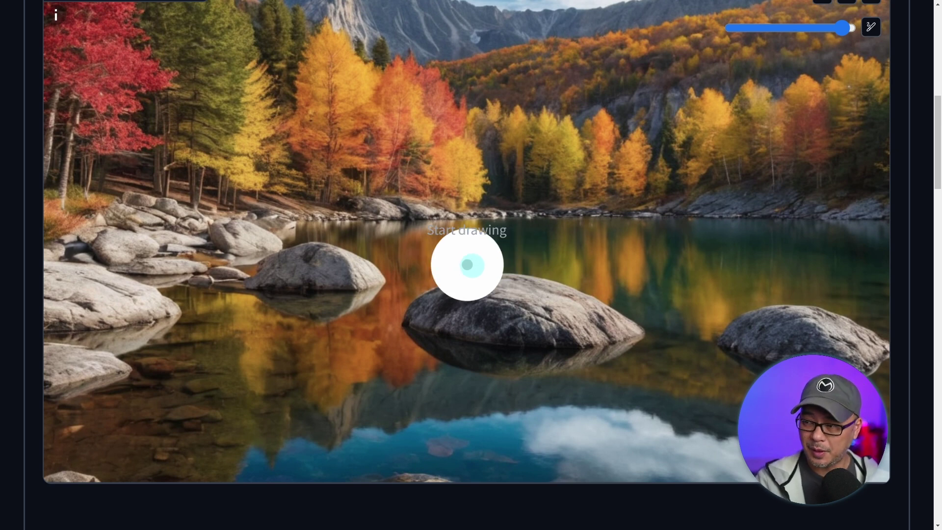
# Mask the central lake rock, choose Modify Content, and select the 'turtle on a rock' prompt
pyautogui.moveTo(461, 267)
pyautogui.mouseDown()
pyautogui.moveTo(605, 280)
pyautogui.moveTo(530, 243)
pyautogui.moveTo(445, 252)
pyautogui.moveTo(440, 262)
pyautogui.moveTo(467, 275)
pyautogui.mouseUp()
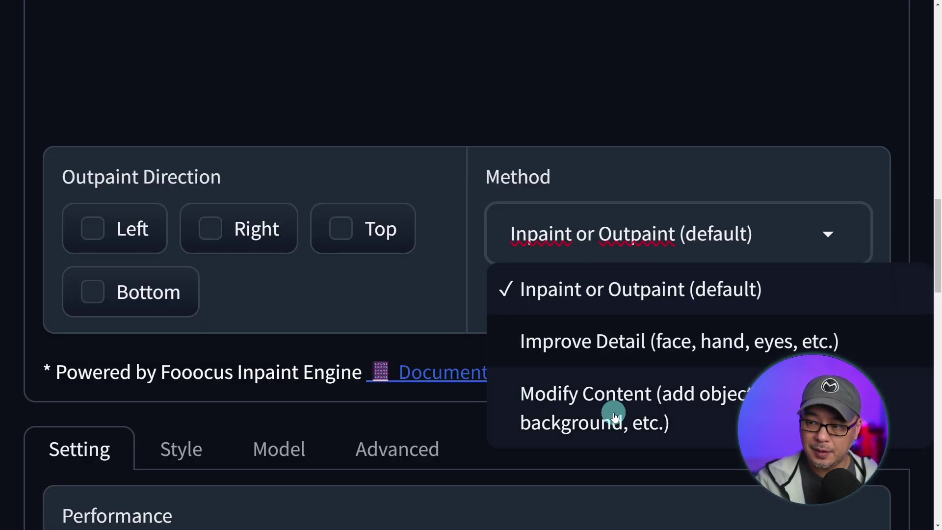
pyautogui.click(614, 416)
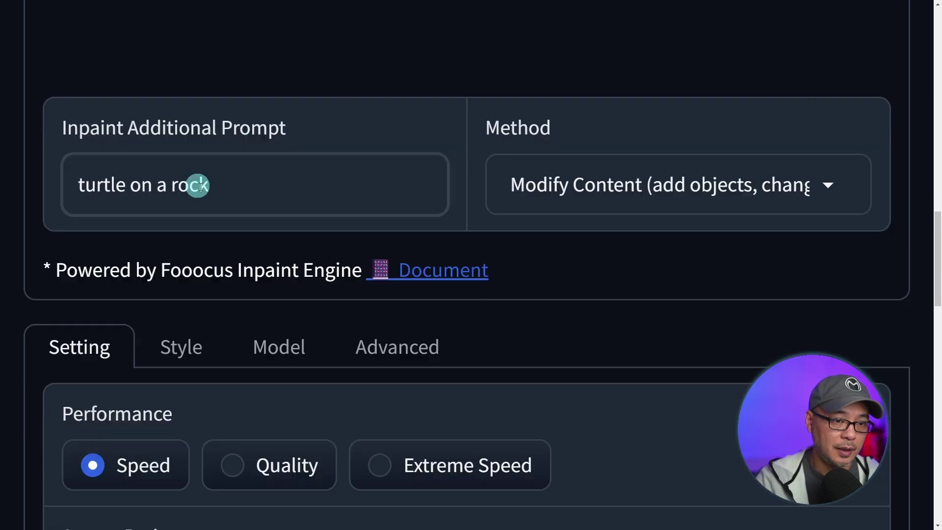
pyautogui.tripleClick(123, 183)
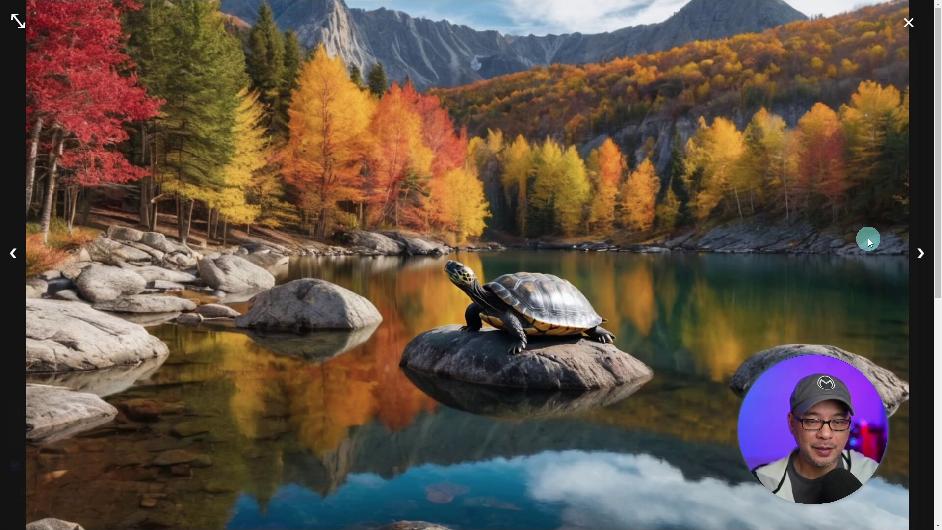
# Replace the inpaint canvas image with the new turtle result from the gallery
pyautogui.click(867, 239)
pyautogui.scroll(-3, 471, 206)
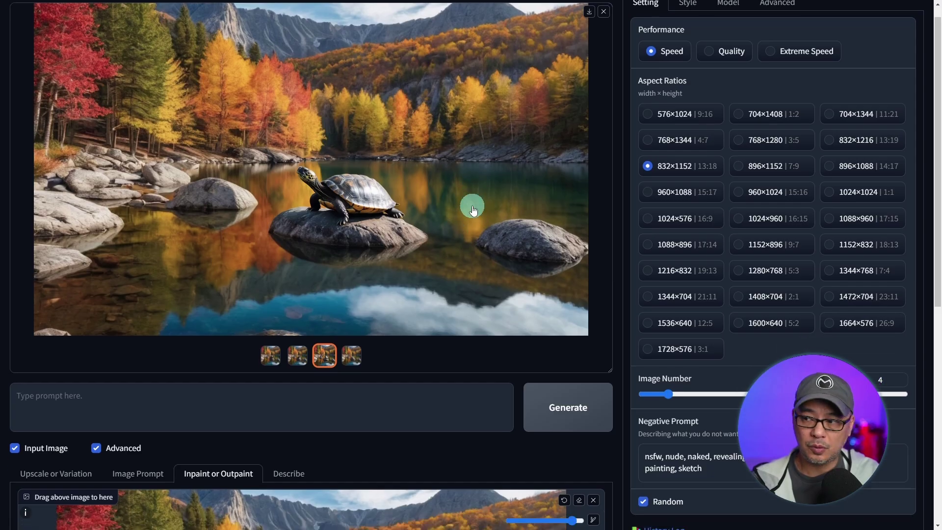
pyautogui.scroll(3, 469, 205)
pyautogui.scroll(-2, 500, 324)
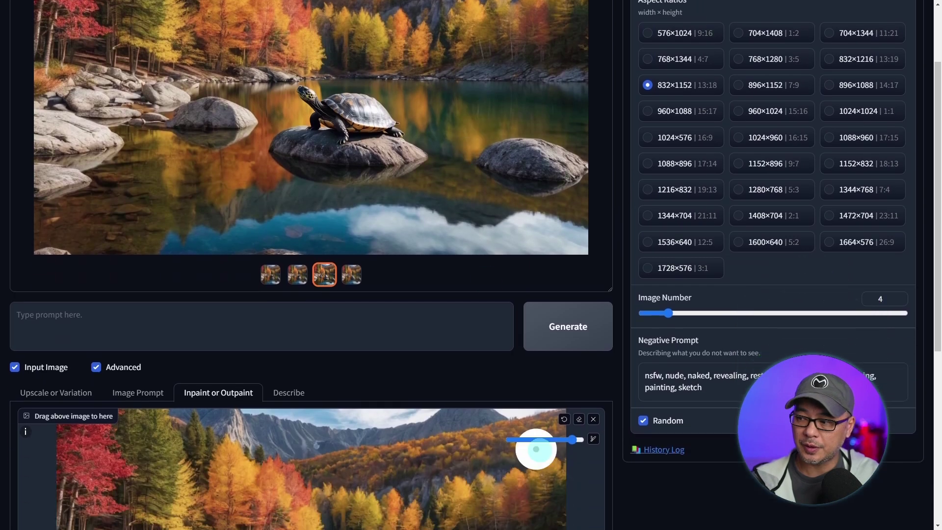
pyautogui.click(593, 418)
pyautogui.moveTo(419, 146); pyautogui.dragTo(333, 412)
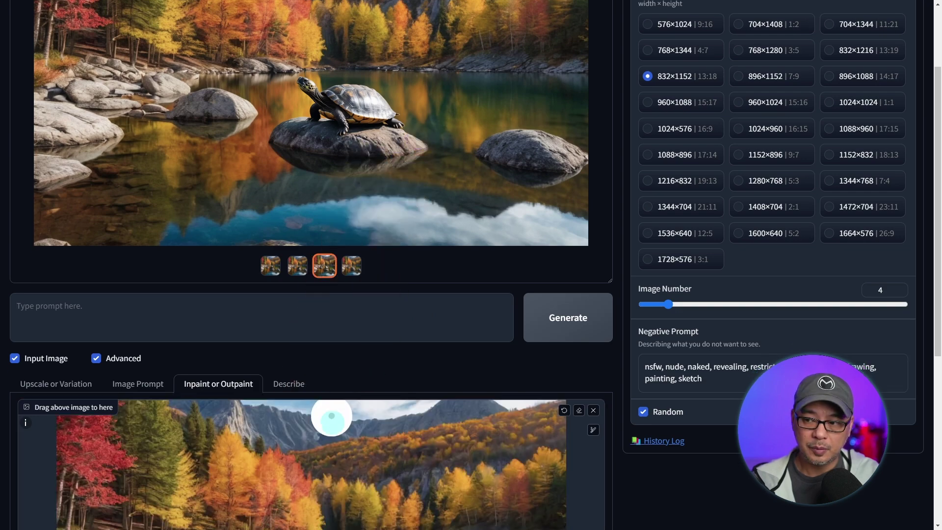
pyautogui.scroll(-6, 336, 409)
# Mask the left shore trees and rocks and generate with the bald eagle landing prompt
pyautogui.moveTo(152, 181)
pyautogui.mouseDown()
pyautogui.moveTo(120, 242)
pyautogui.moveTo(242, 255)
pyautogui.moveTo(146, 201)
pyautogui.moveTo(216, 190)
pyautogui.moveTo(206, 231)
pyautogui.mouseUp()
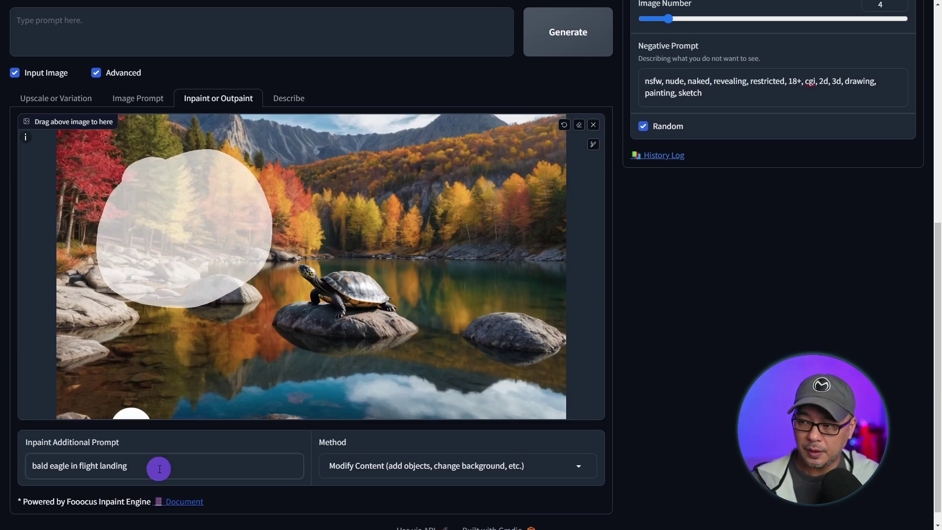
pyautogui.tripleClick(159, 468)
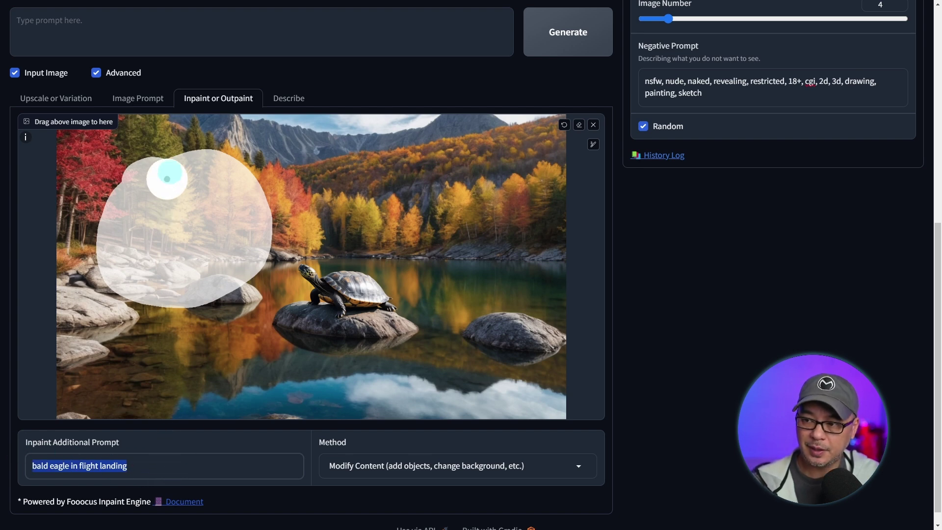
pyautogui.click(178, 149)
pyautogui.moveTo(178, 148)
pyautogui.mouseDown()
pyautogui.moveTo(139, 168)
pyautogui.moveTo(102, 222)
pyautogui.moveTo(105, 275)
pyautogui.mouseUp()
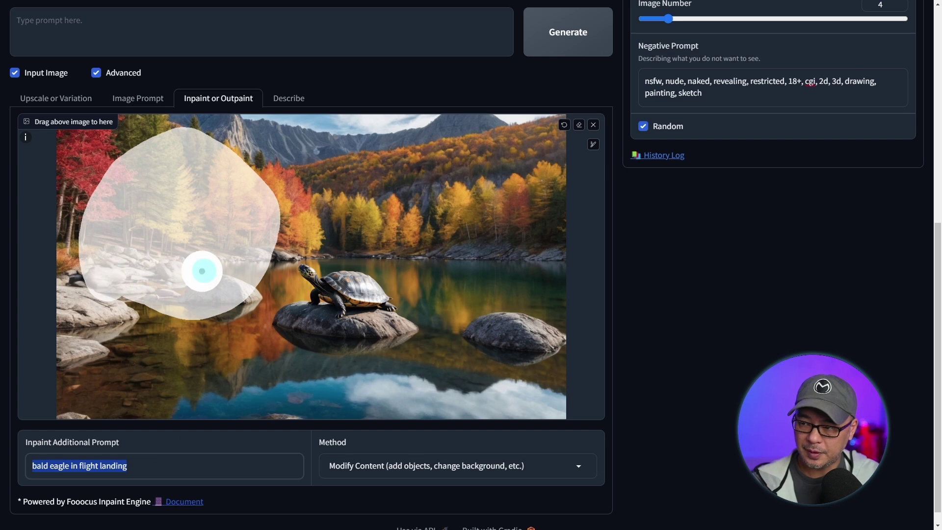
pyautogui.hotkey('ctrl', 'Return')
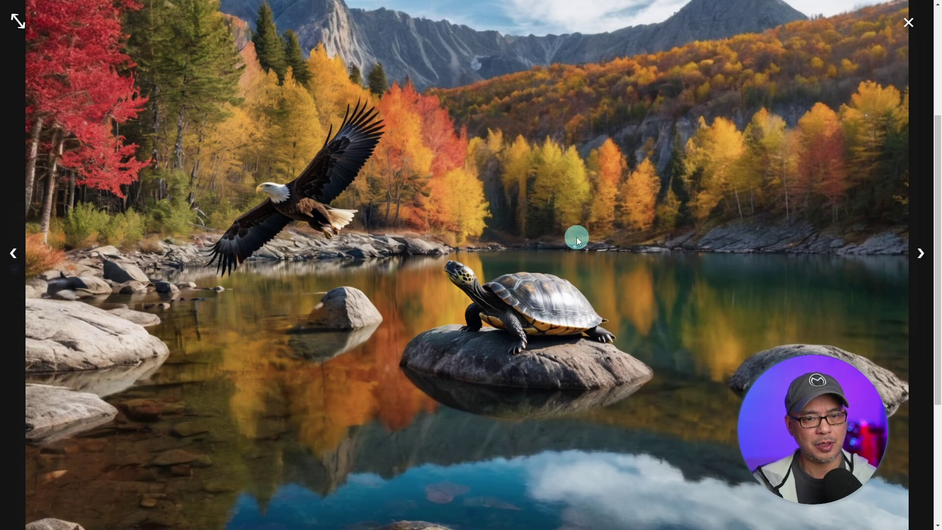
# Step through the eagle variants, ending on the eagle touching down on the left boulder
pyautogui.press('Right')
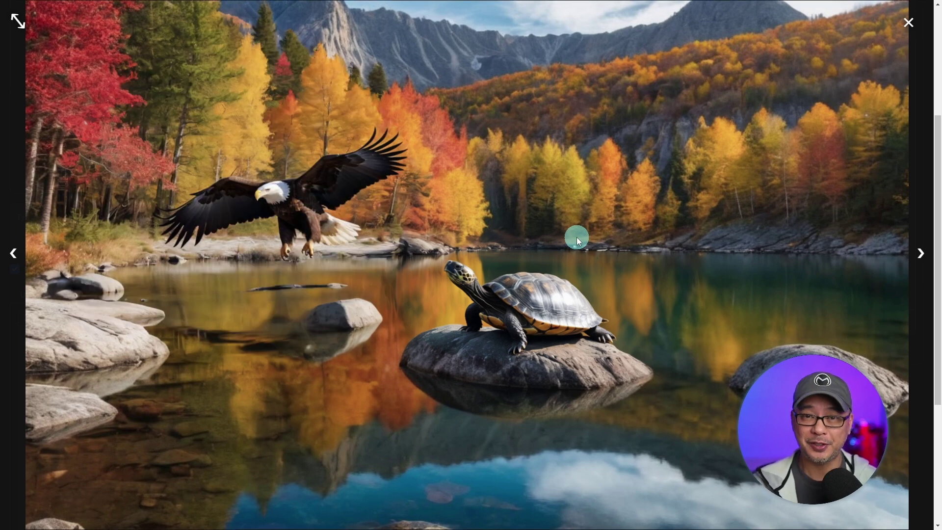
pyautogui.press('Right')
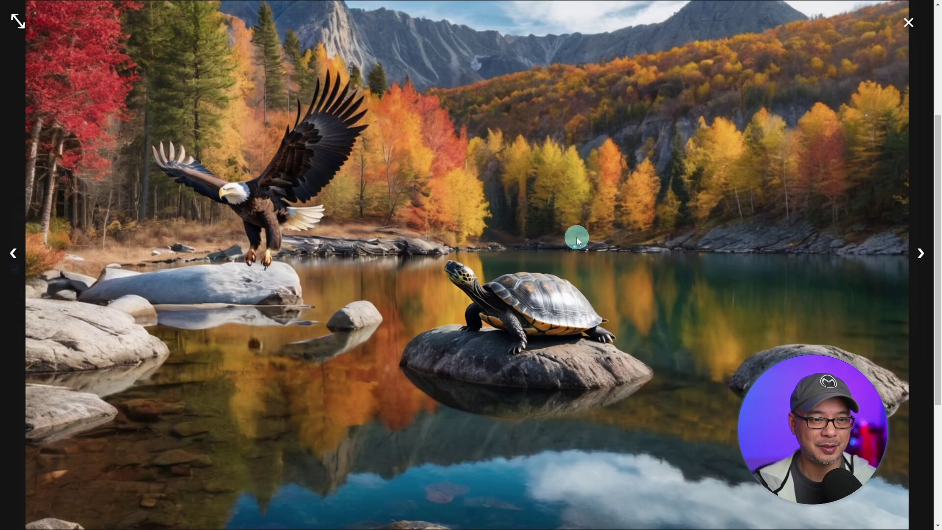
pyautogui.press('Right')
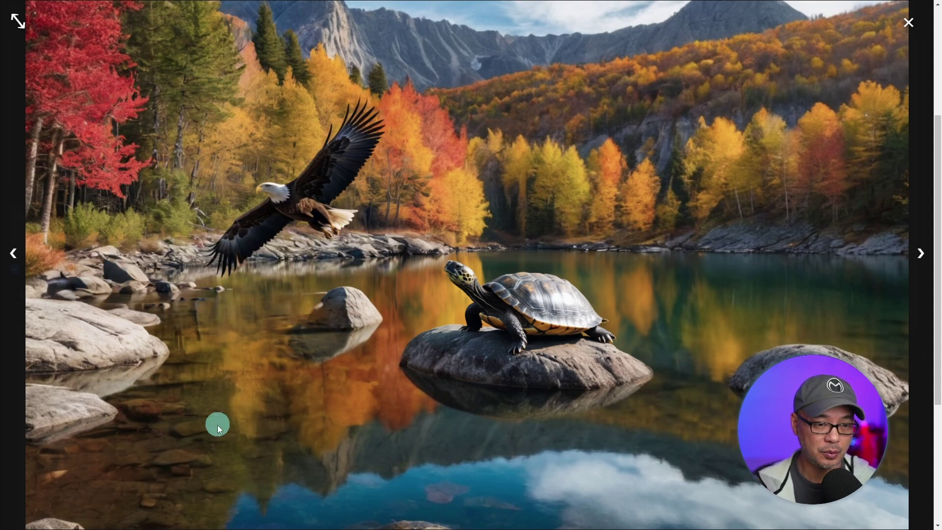
pyautogui.press('Right')
pyautogui.press('Right')
pyautogui.press('Right')
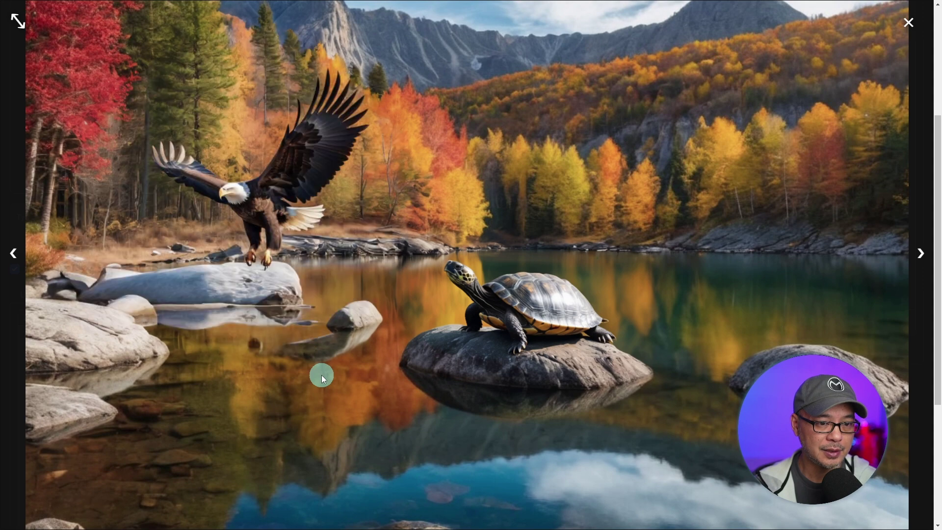